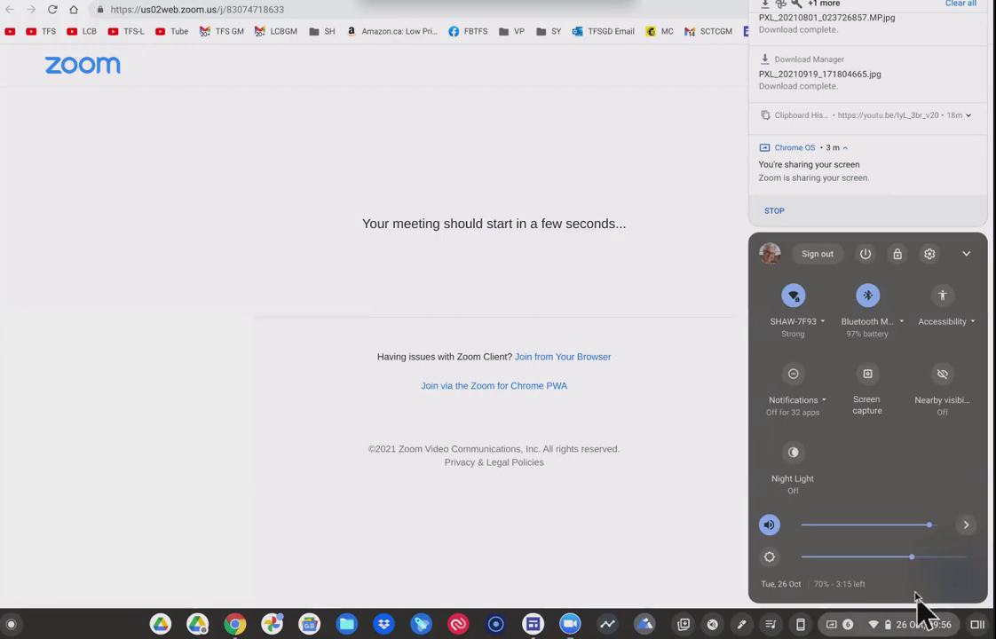
# In Settings, go to Advanced > Accessibility > Manage accessibility features.
pyautogui.click(930, 255)
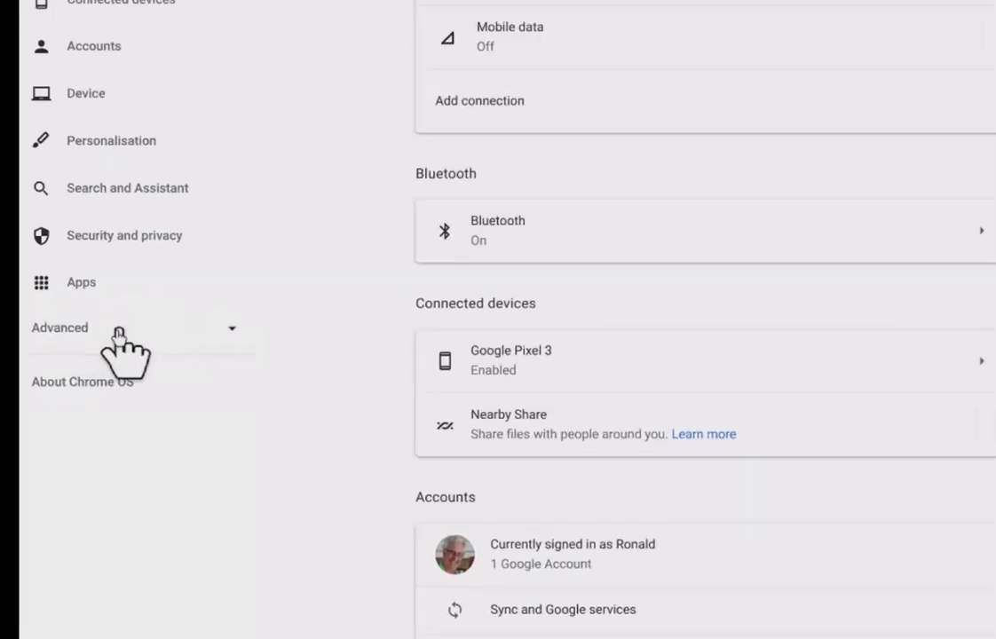
pyautogui.click(191, 293)
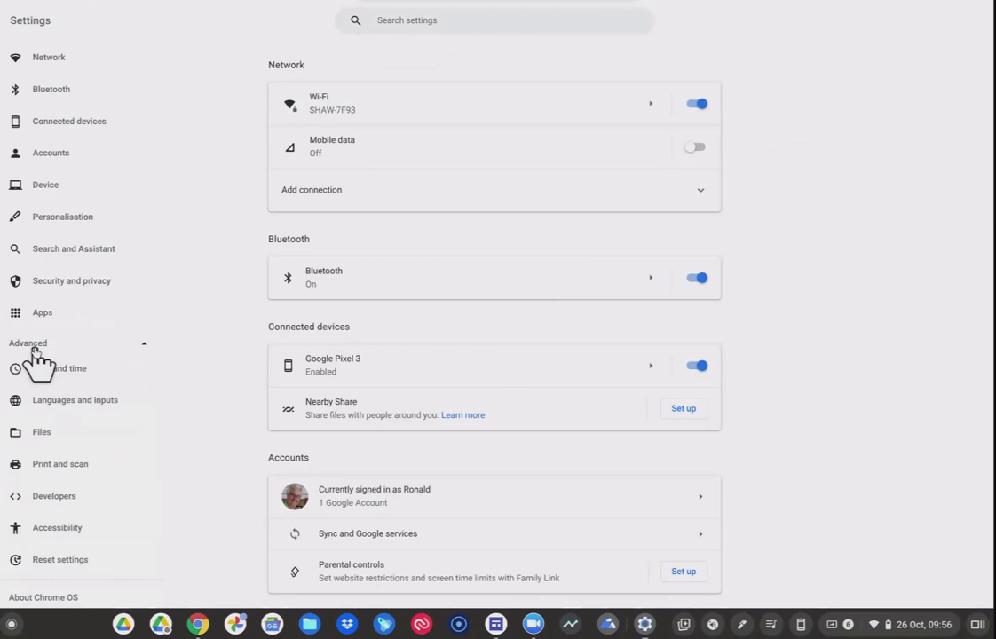
pyautogui.click(36, 533)
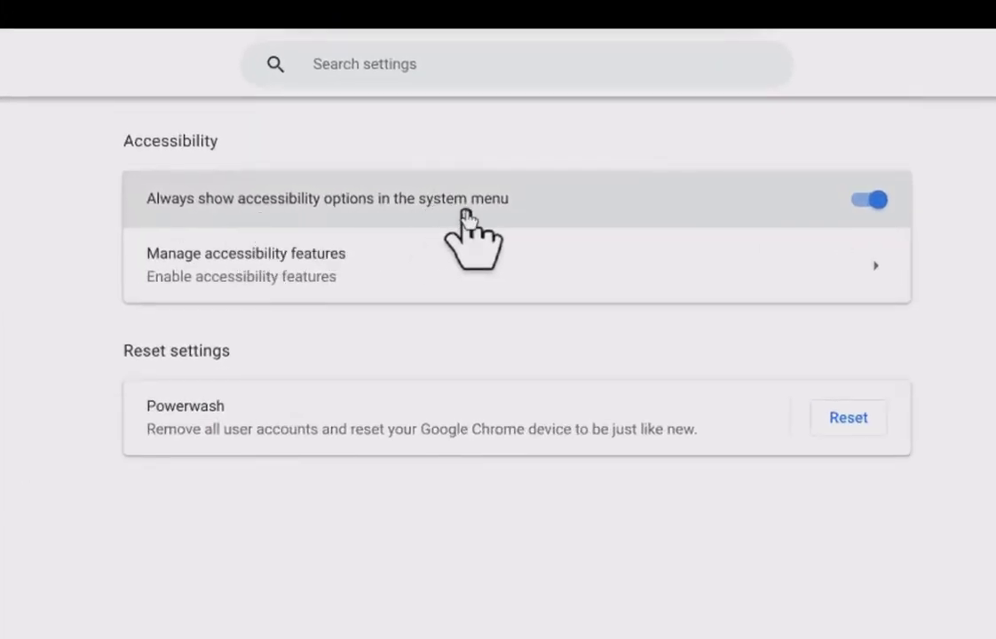
pyautogui.click(303, 265)
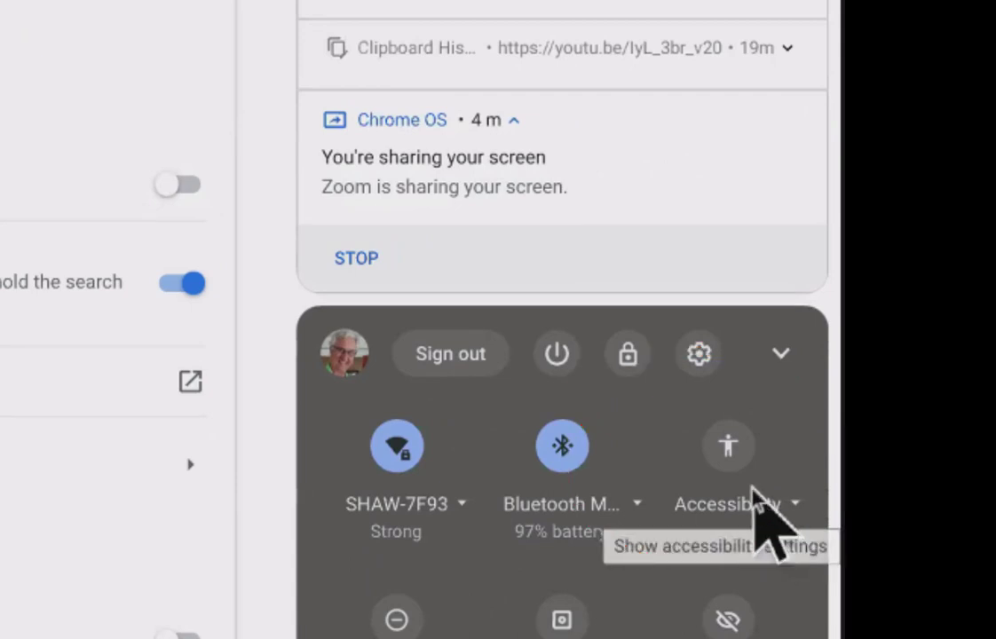
# Reopen Manage accessibility features from the quick settings Accessibility panel's gear.
pyautogui.press('Escape')
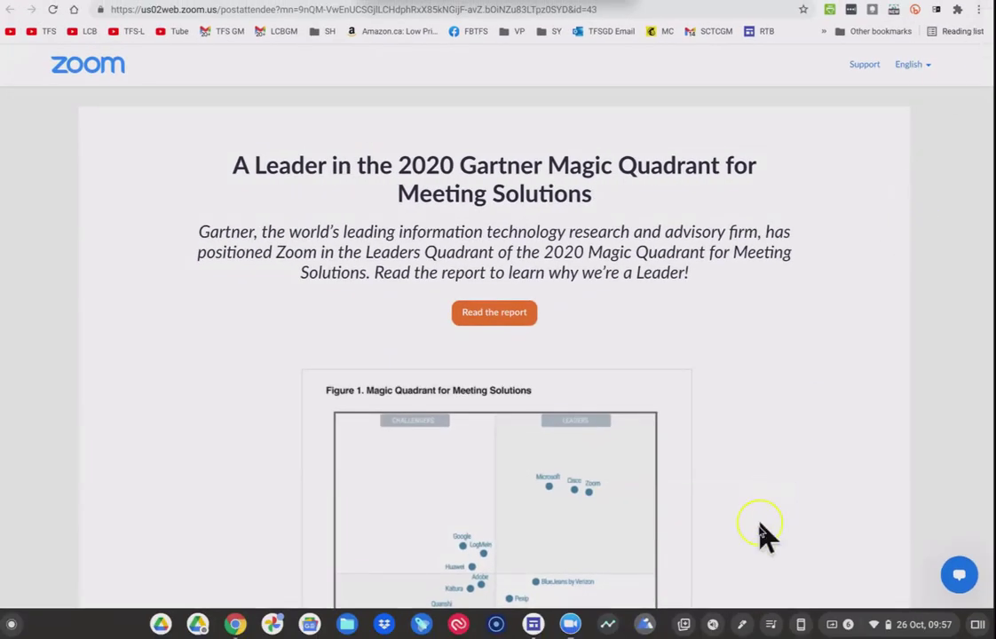
pyautogui.click(919, 627)
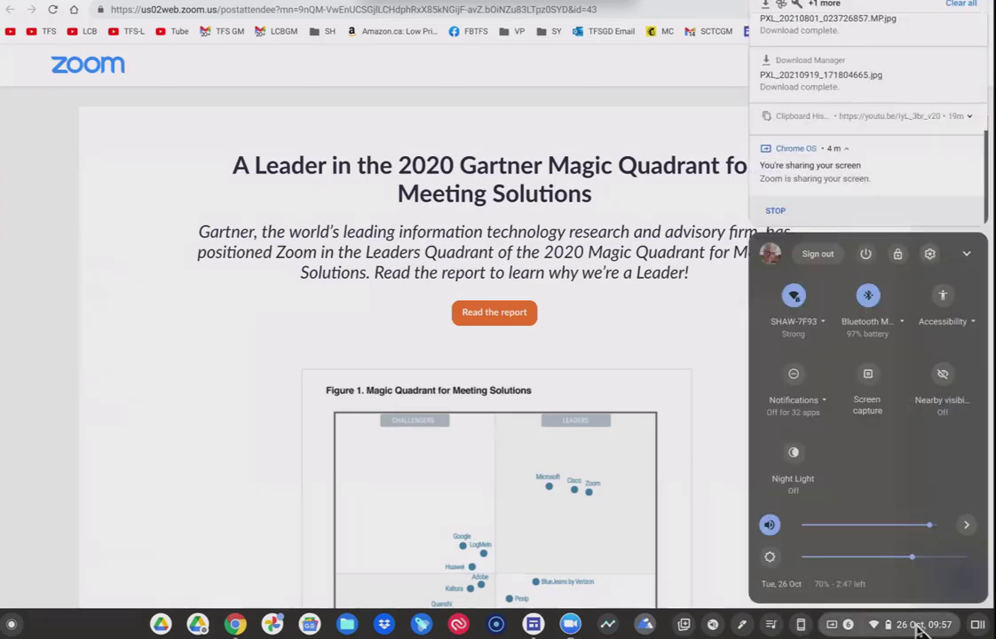
pyautogui.click(969, 325)
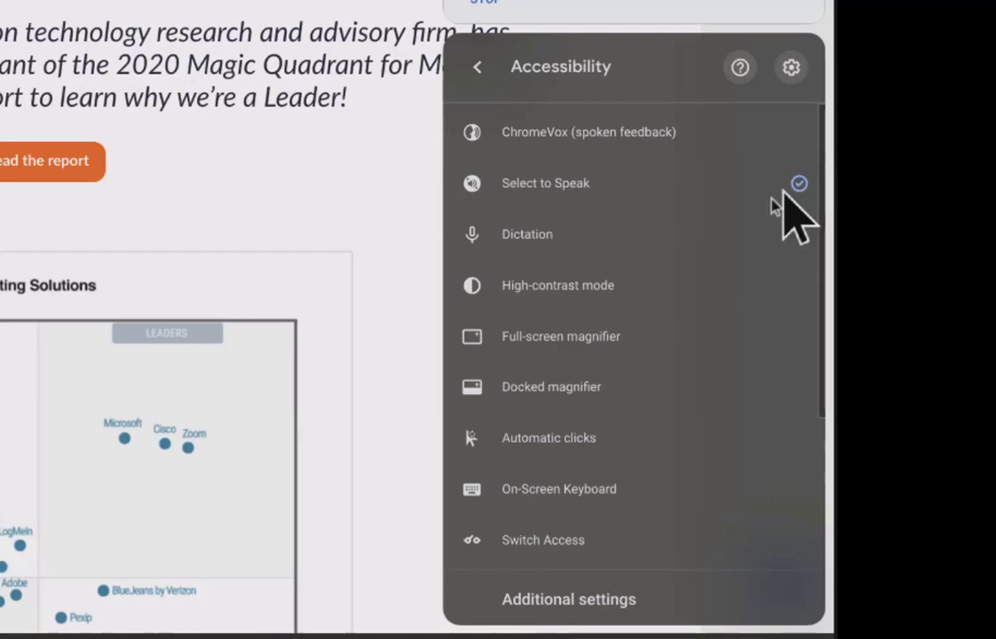
pyautogui.click(792, 69)
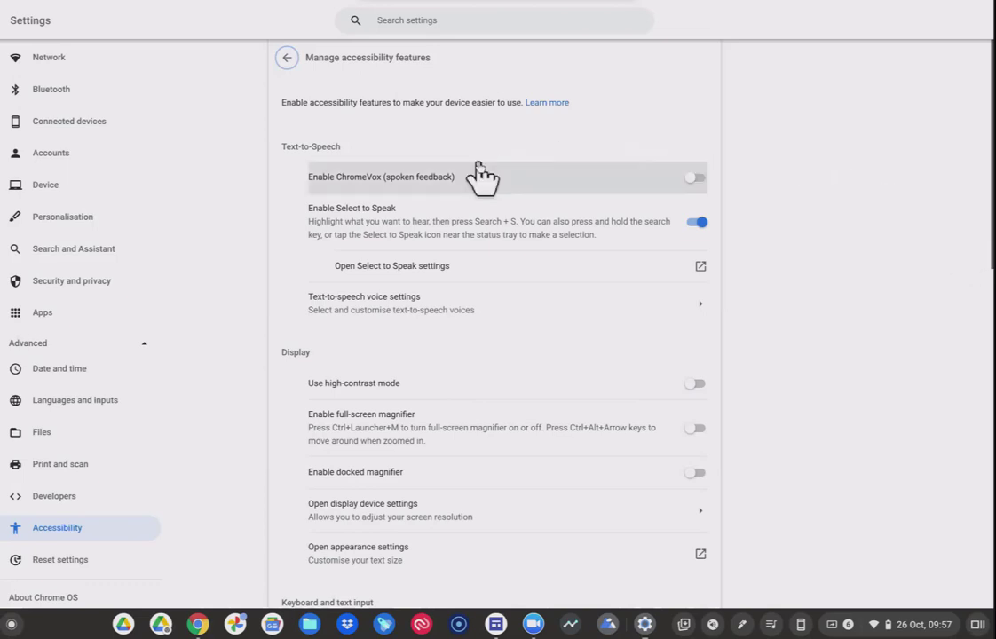
# Switch the Enable Select to Speak toggle off and the Enable ChromeVox toggle on.
pyautogui.click(451, 213)
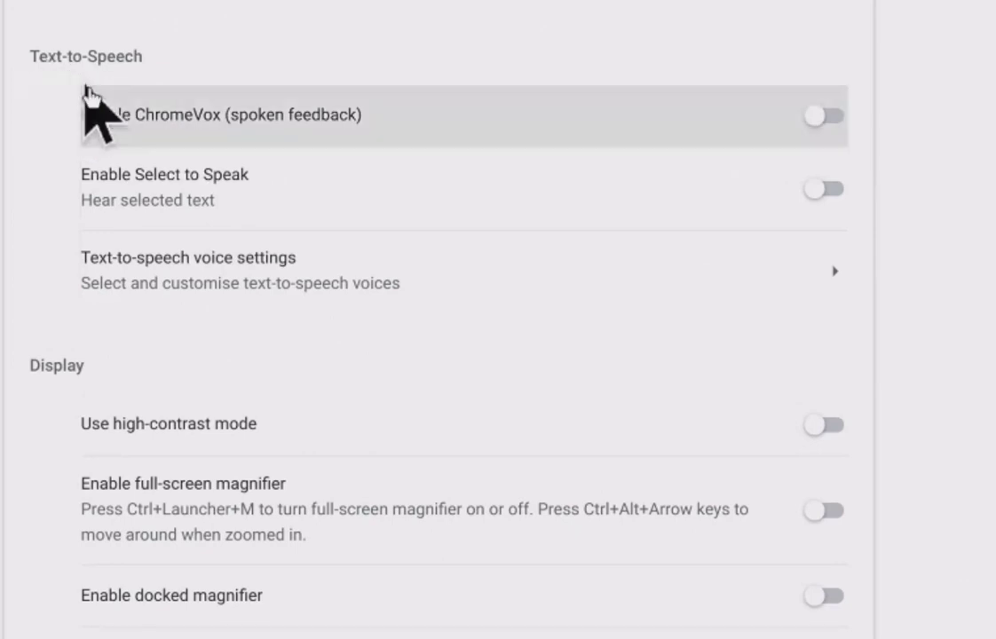
pyautogui.click(822, 116)
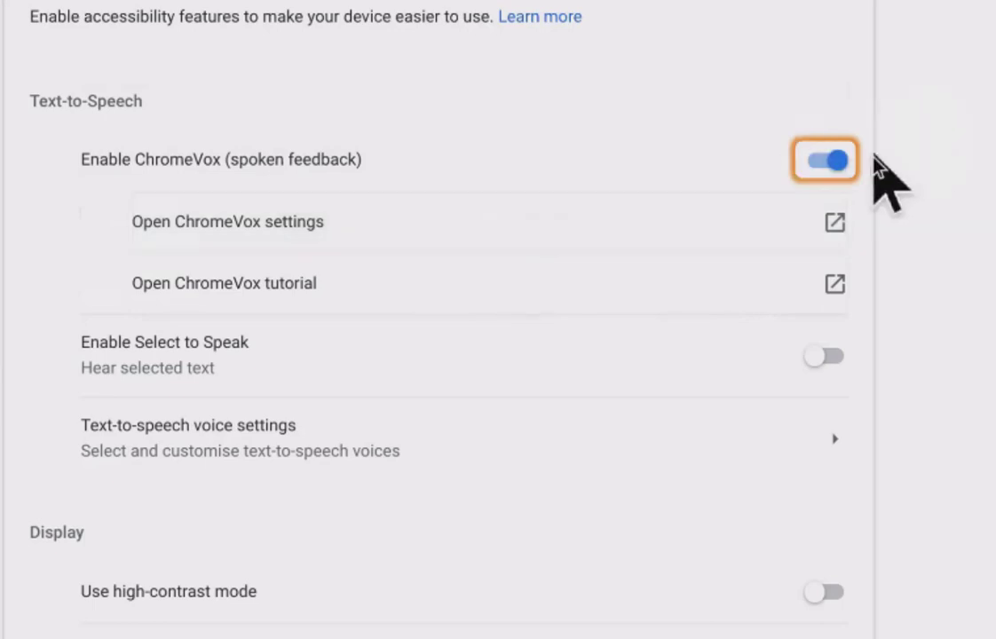
# Switch the Enable ChromeVox (spoken feedback) toggle off.
pyautogui.click(834, 160)
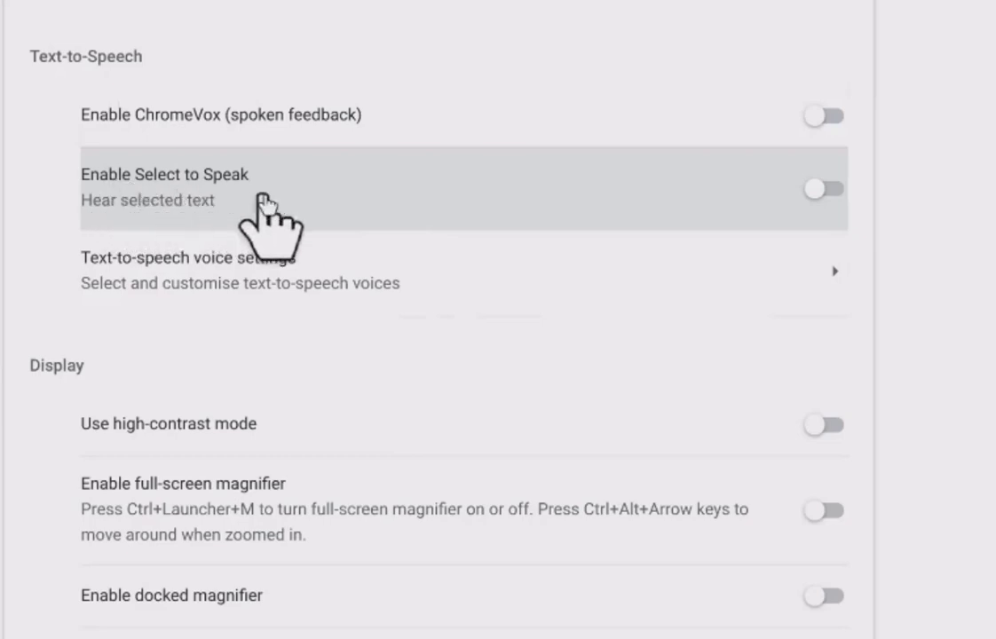
# Enable Select to Speak and open its settings page with natural voice English (Australia) Voice 1.
pyautogui.click(817, 192)
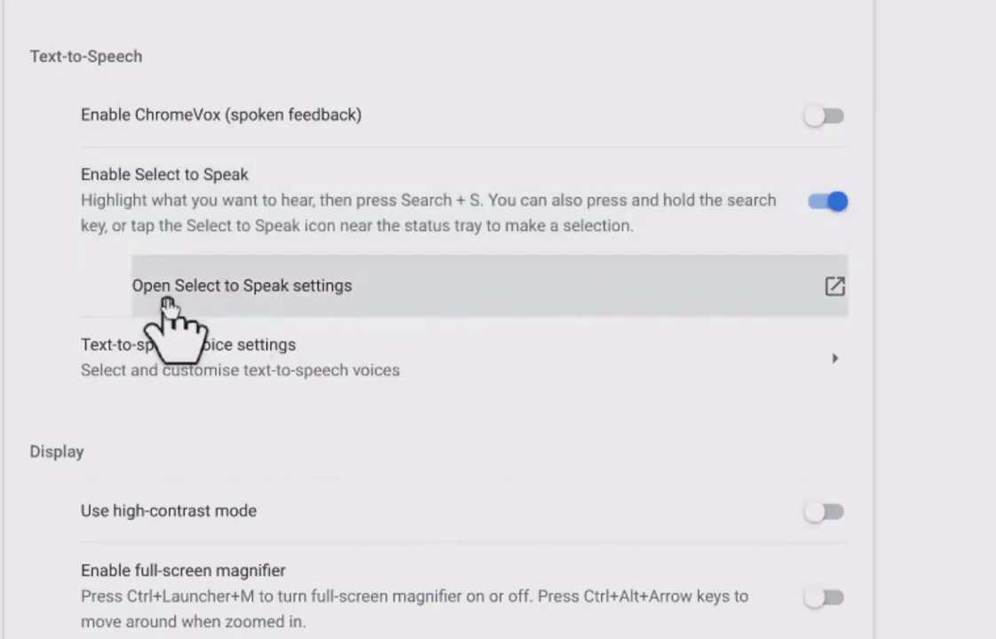
pyautogui.click(754, 286)
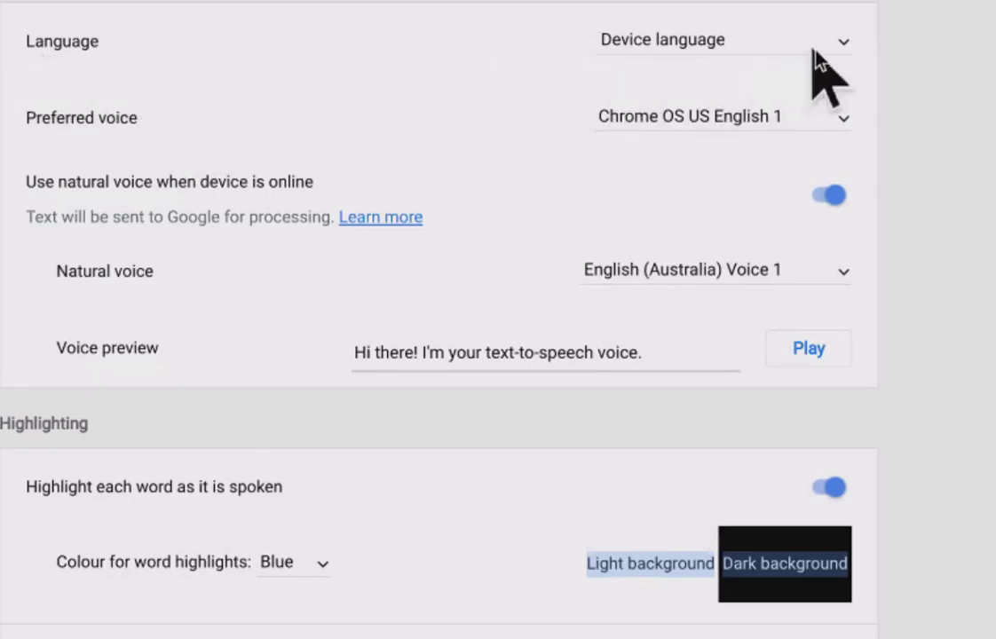
pyautogui.click(845, 49)
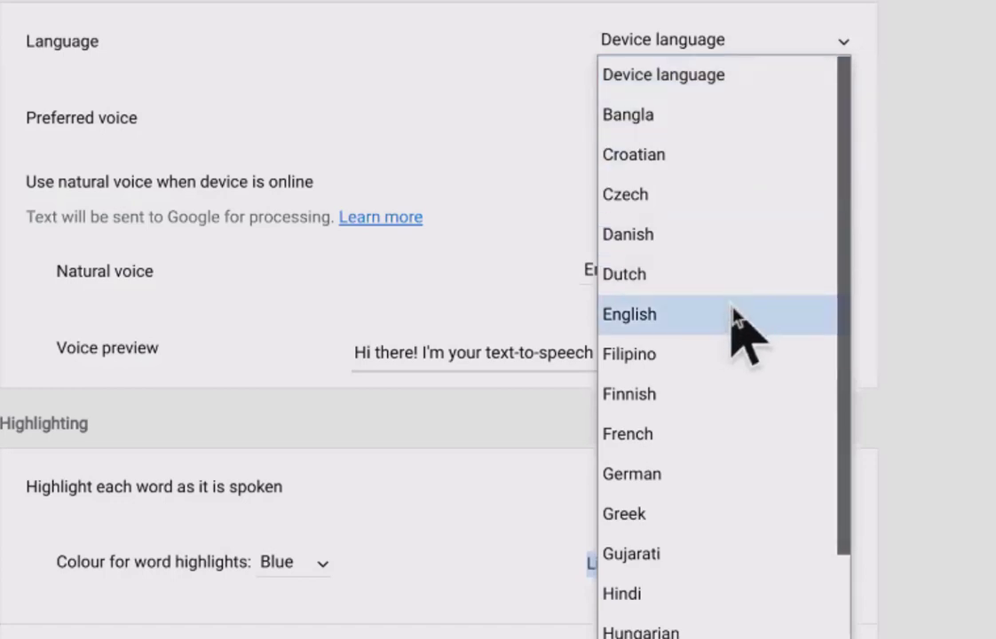
pyautogui.click(218, 44)
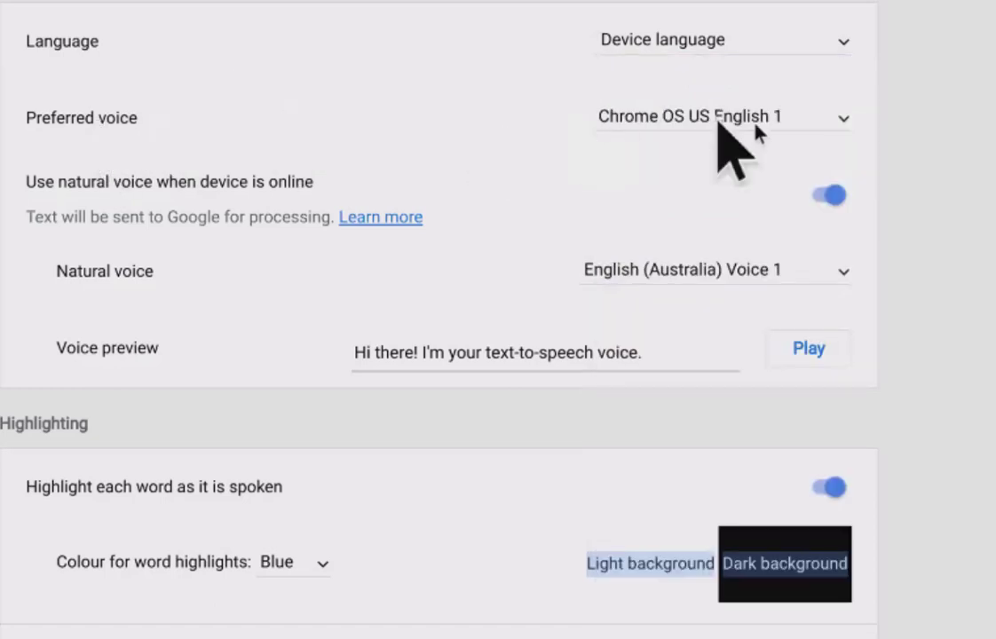
pyautogui.click(840, 121)
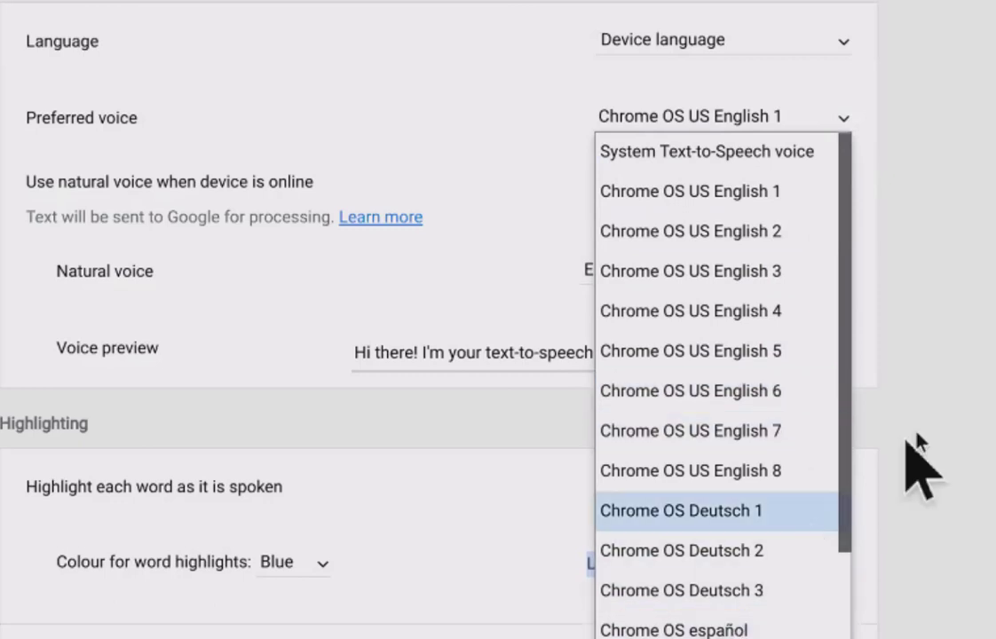
pyautogui.press('Escape')
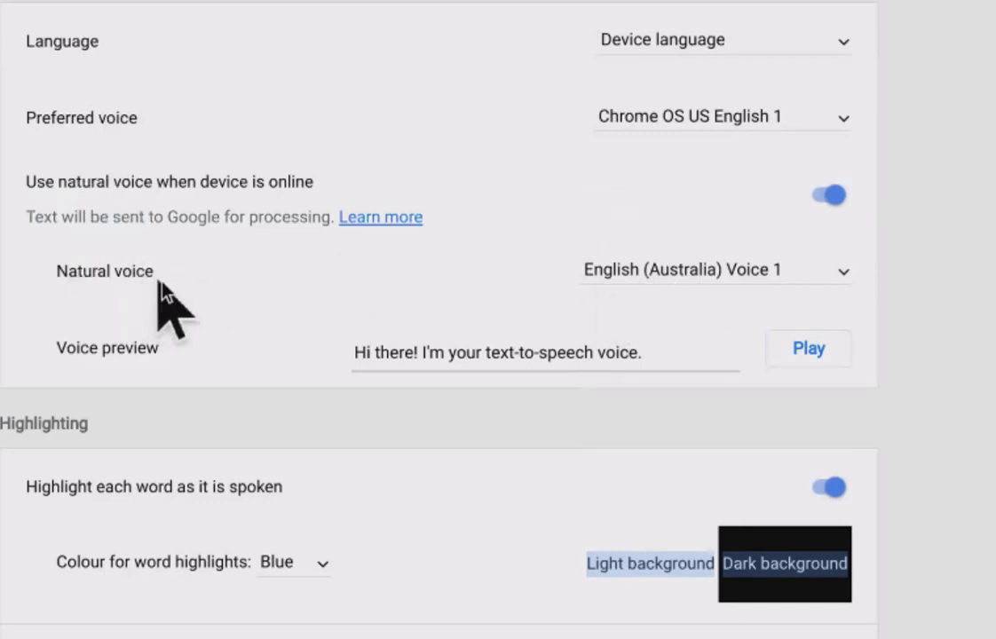
# Browse the natural voice list without changing it, then play the voice preview.
pyautogui.click(844, 275)
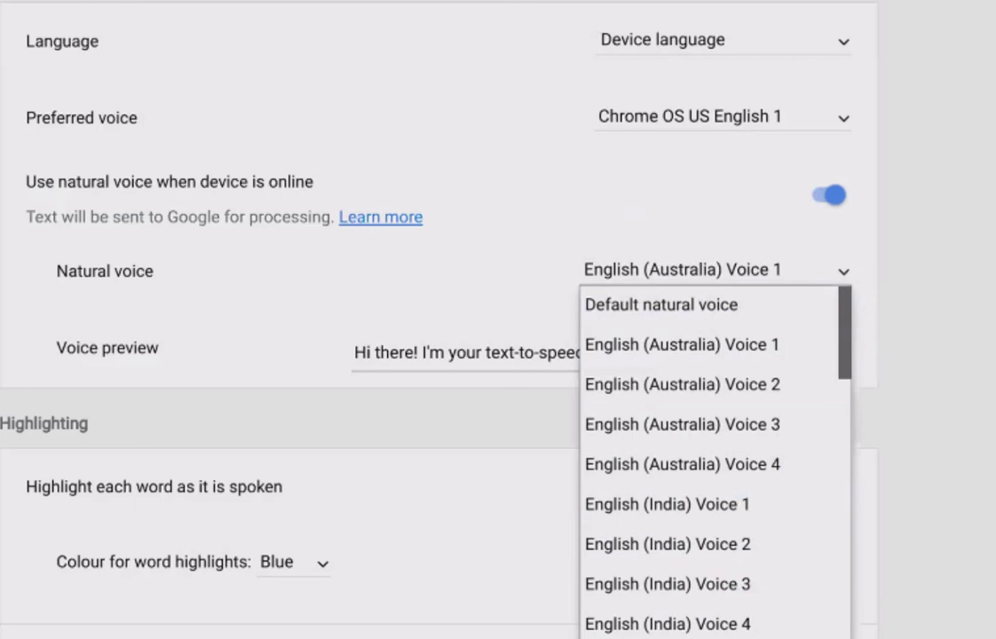
pyautogui.click(302, 289)
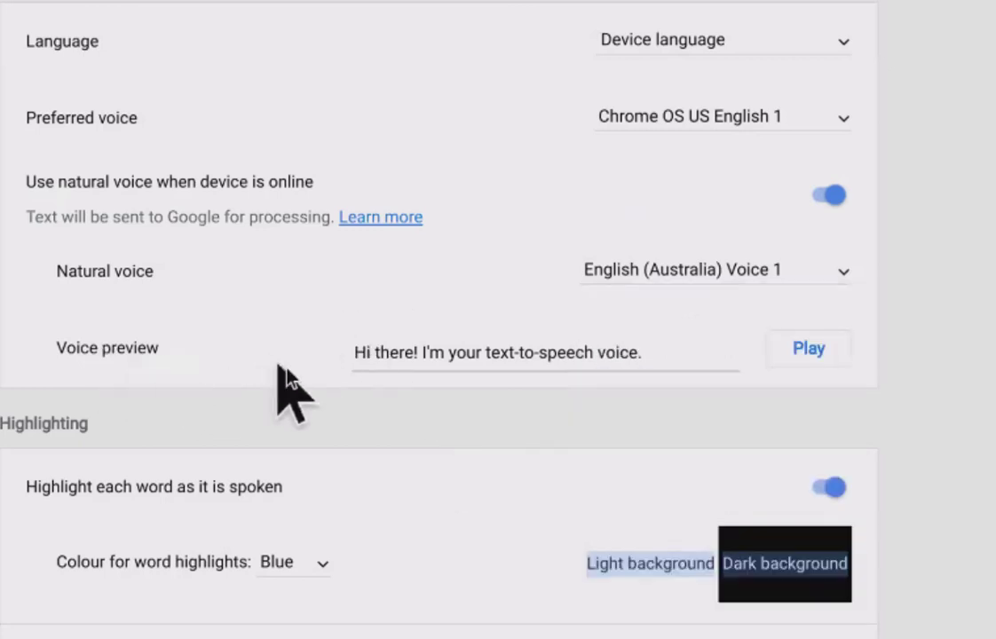
pyautogui.click(804, 349)
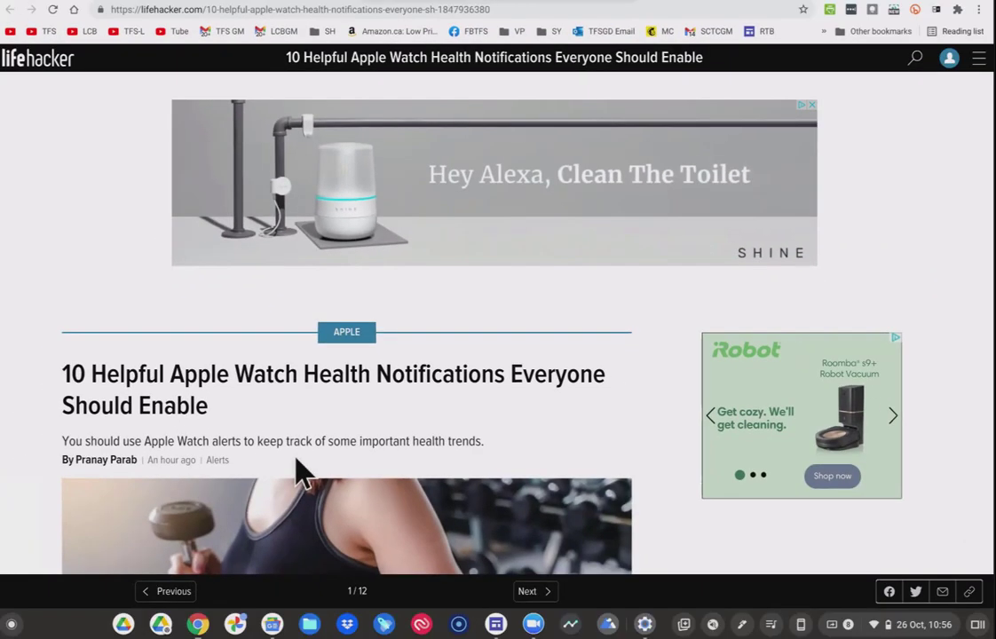
# Scroll the Lifehacker article past its title and photo to the introduction paragraphs.
pyautogui.scroll(1, 587, 408)
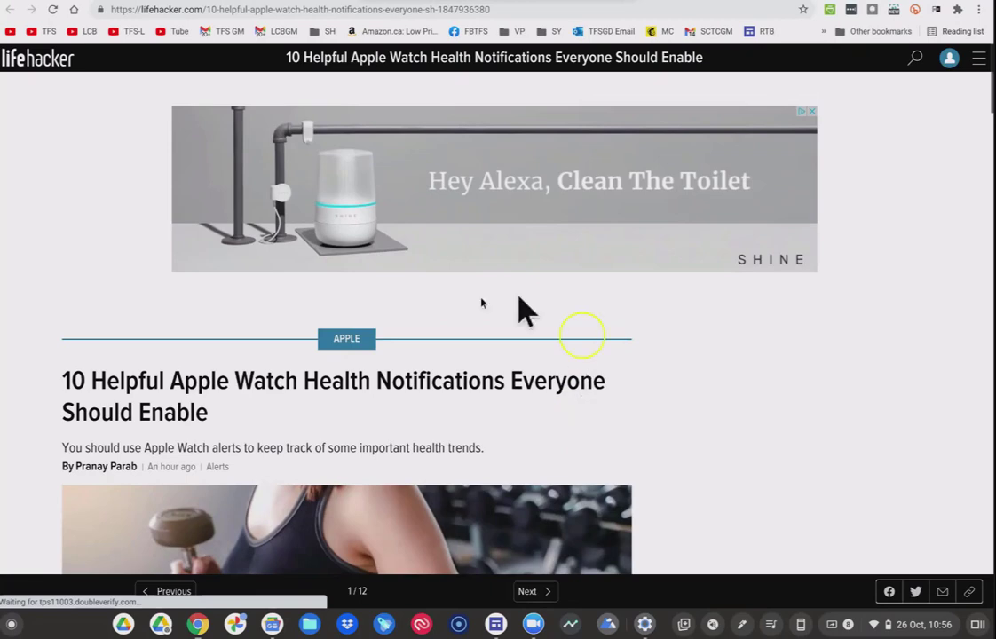
pyautogui.scroll(-1, 267, 350)
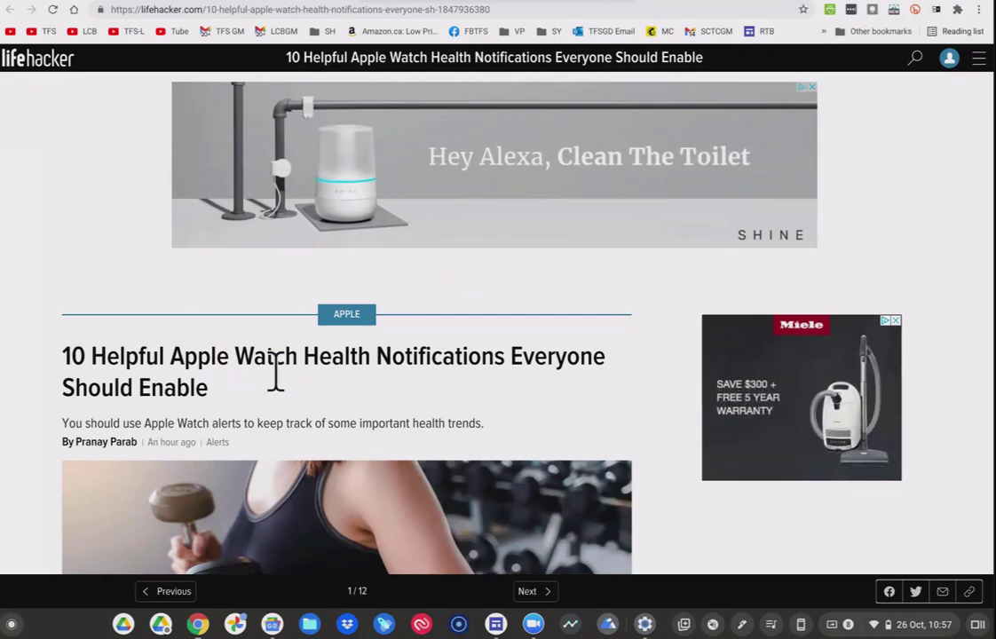
pyautogui.scroll(-2, 402, 330)
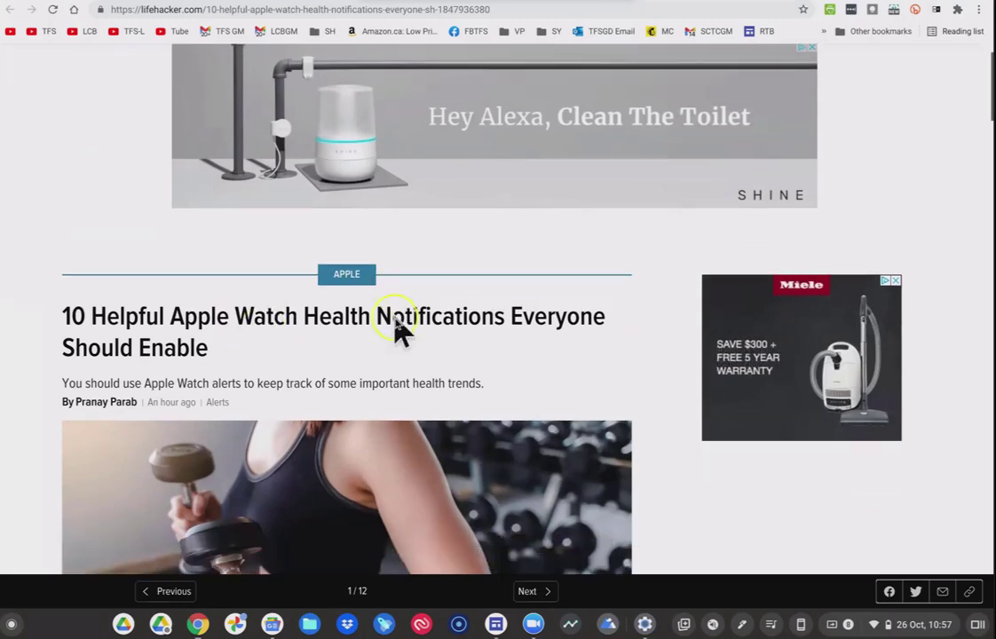
pyautogui.scroll(-5, 397, 329)
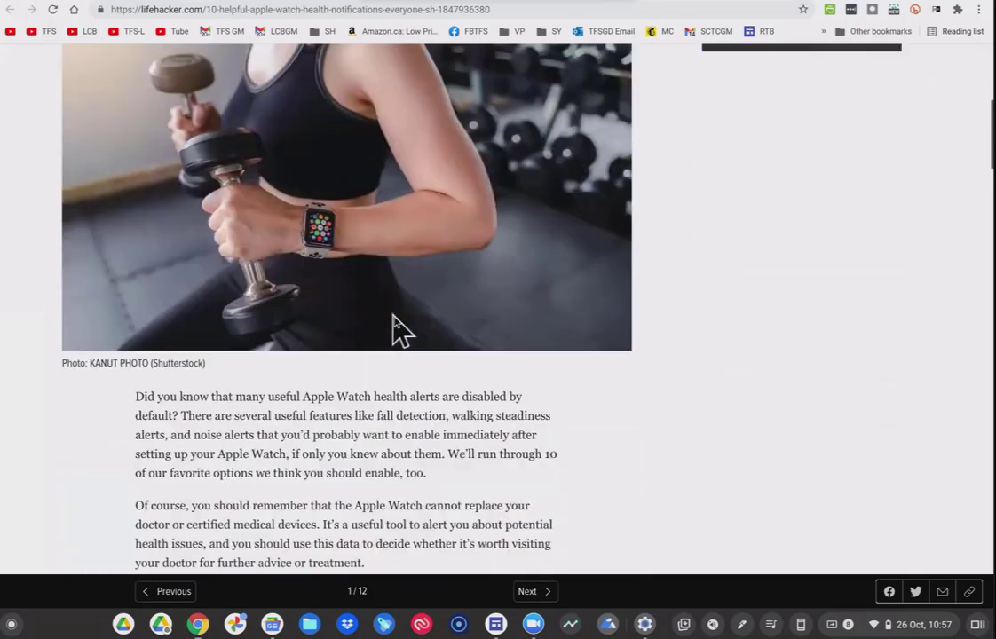
pyautogui.scroll(-2, 397, 332)
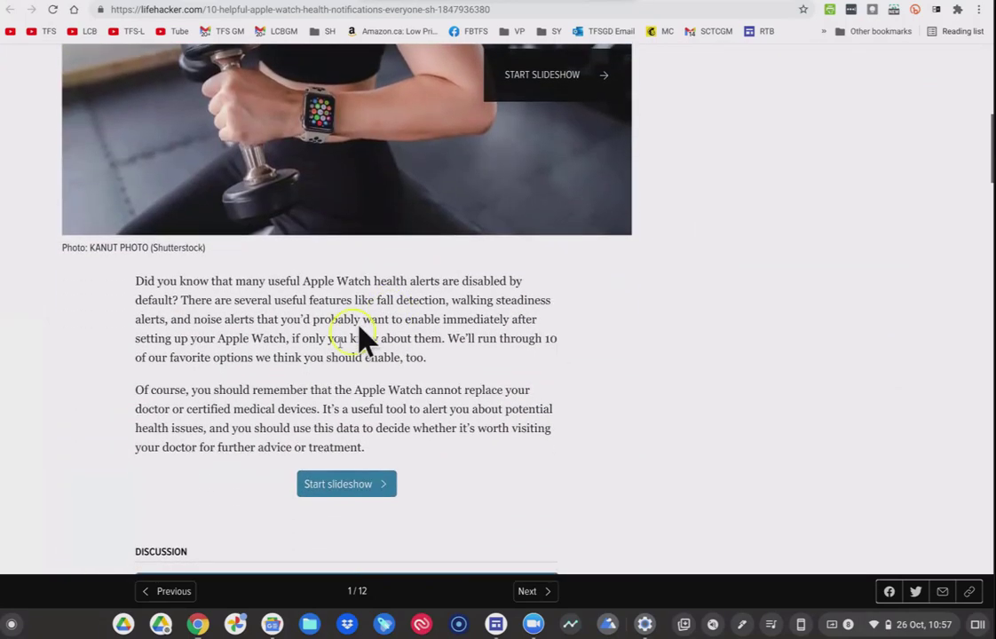
pyautogui.scroll(-1, 204, 404)
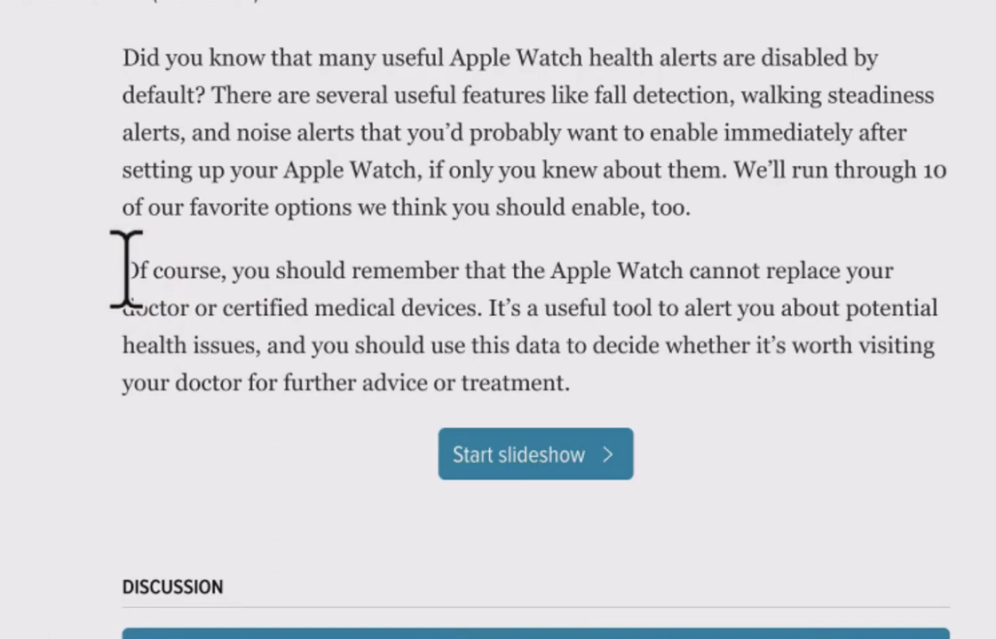
# Have Select to Speak read the 'Of course' paragraph, then stop playback.
pyautogui.click(126, 268)
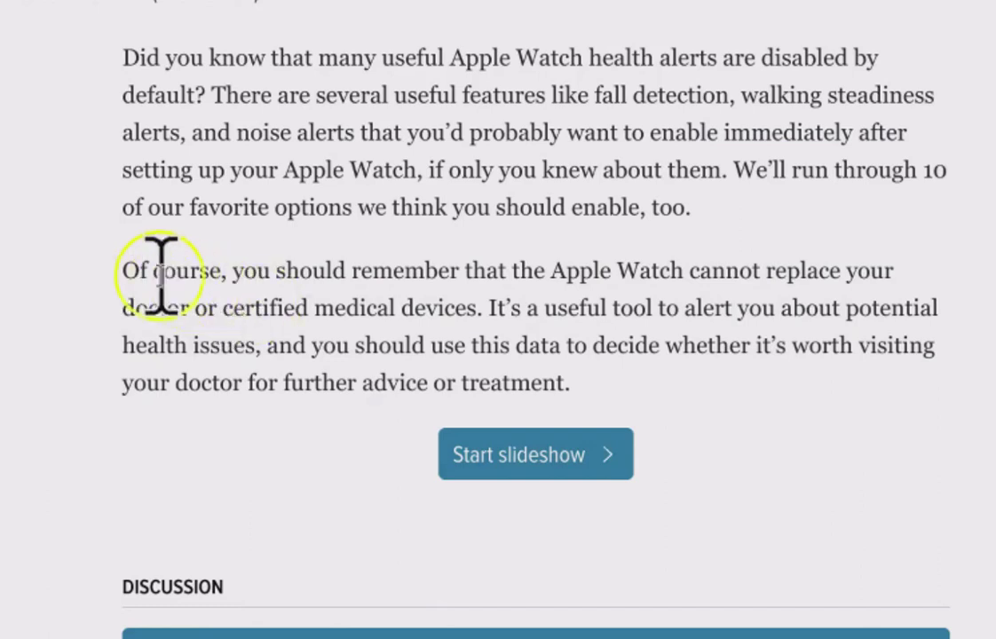
pyautogui.moveTo(122, 262); pyautogui.dragTo(970, 315)
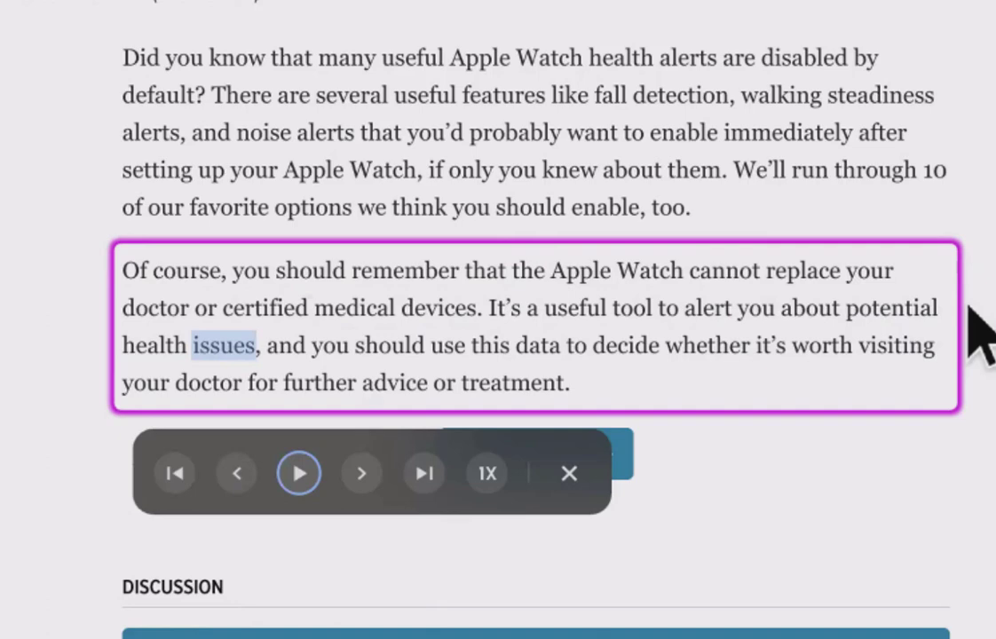
pyautogui.click(569, 474)
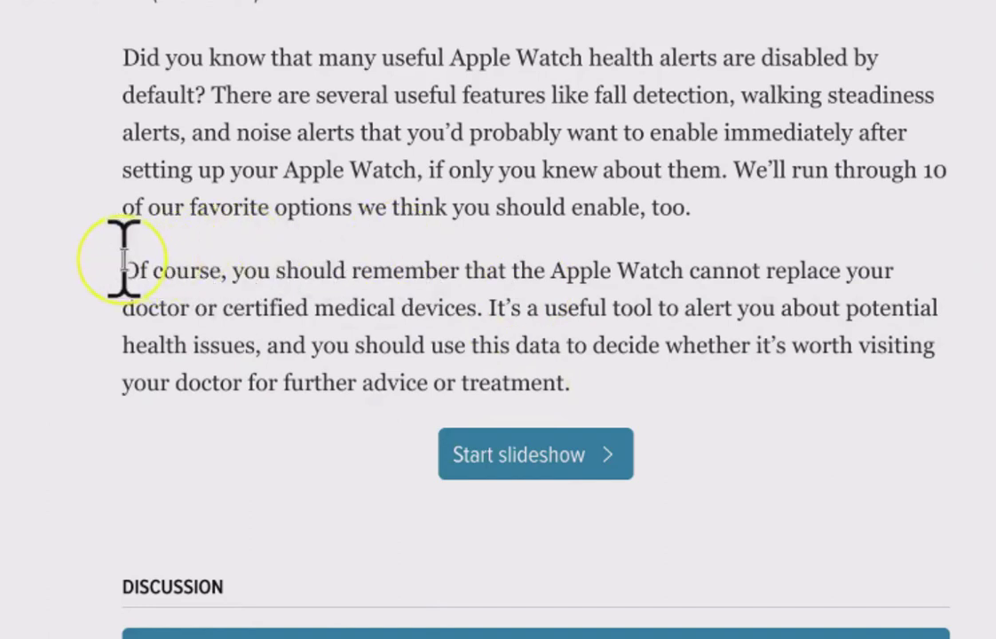
# Read the paragraph's first two lines aloud, pause at 'potential', and close the reader.
pyautogui.moveTo(123, 262); pyautogui.dragTo(940, 304)
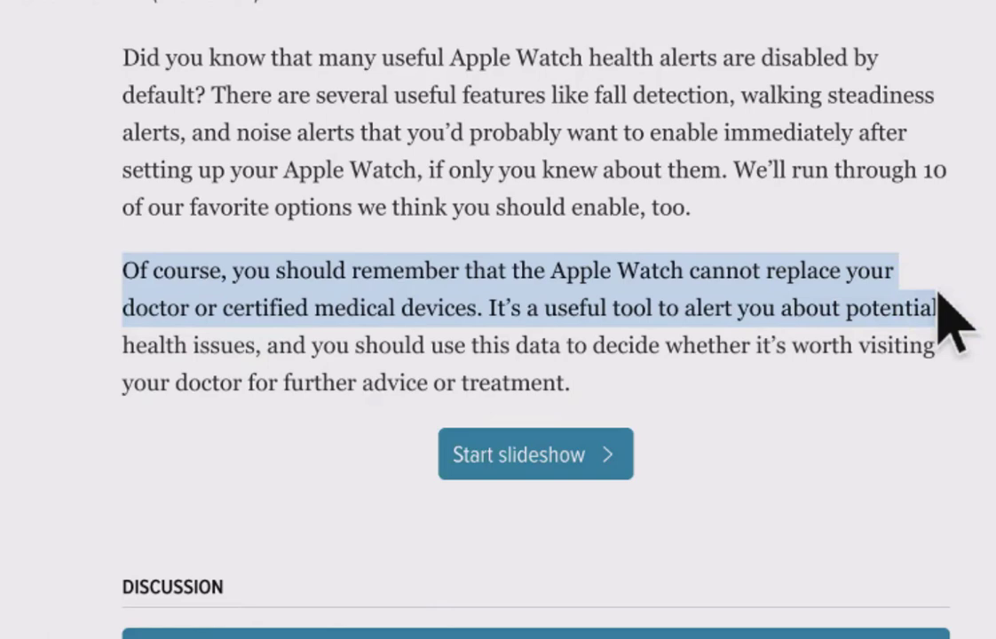
pyautogui.click(959, 298)
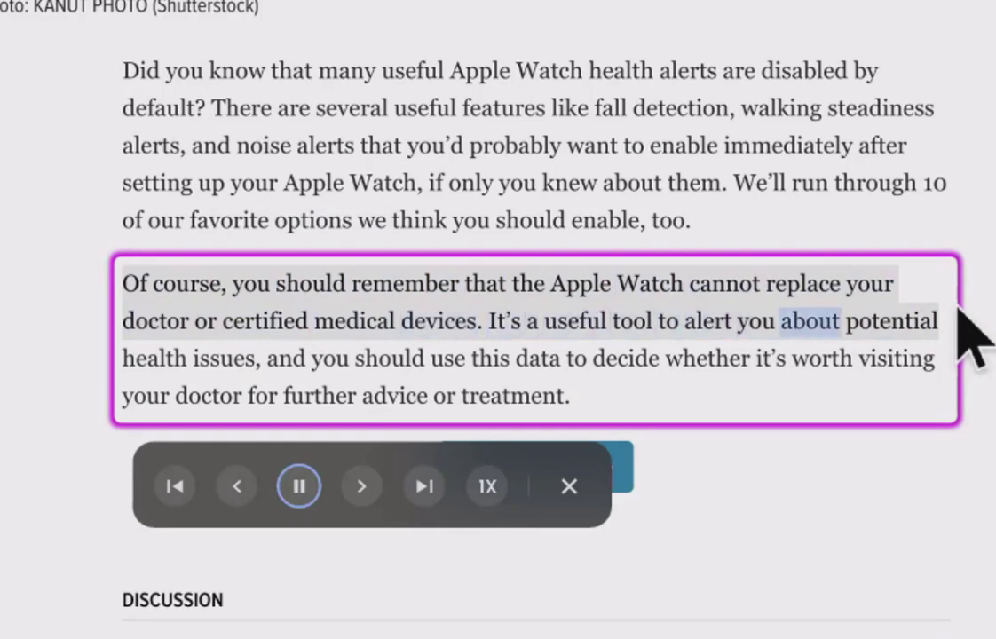
pyautogui.press('space')
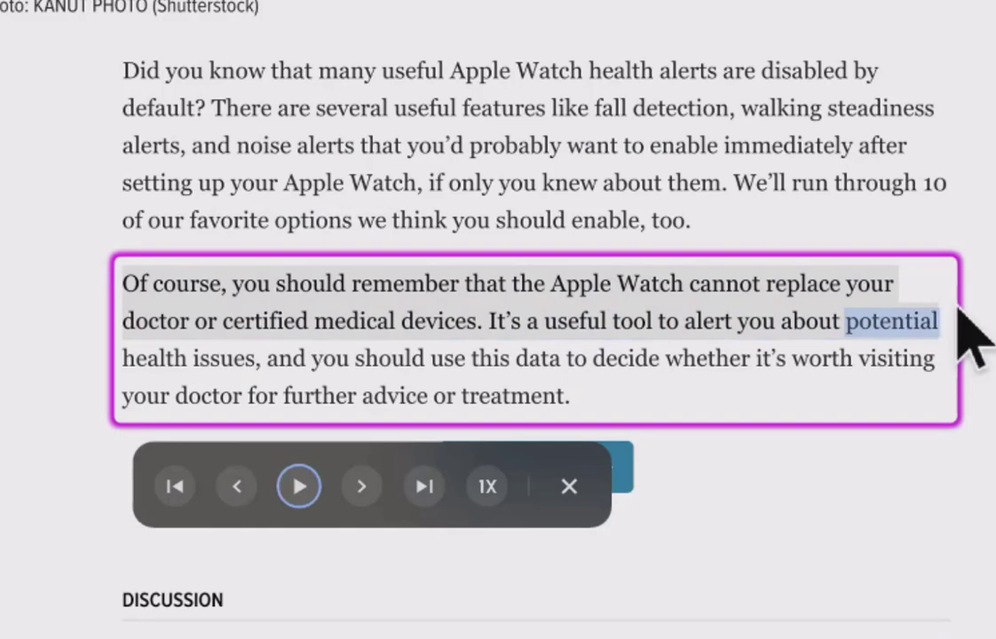
pyautogui.click(570, 486)
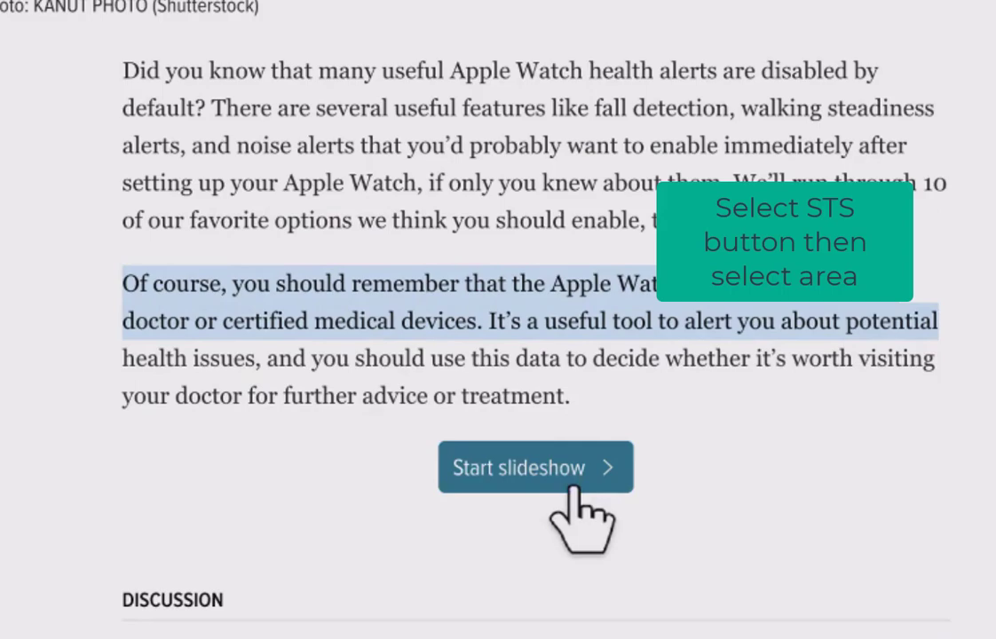
# Turn on Select to Speak's area-selection mode from the shelf icon.
pyautogui.moveTo(572, 460)
pyautogui.mouseDown()
pyautogui.moveTo(659, 464)
pyautogui.moveTo(626, 472)
pyautogui.mouseUp()
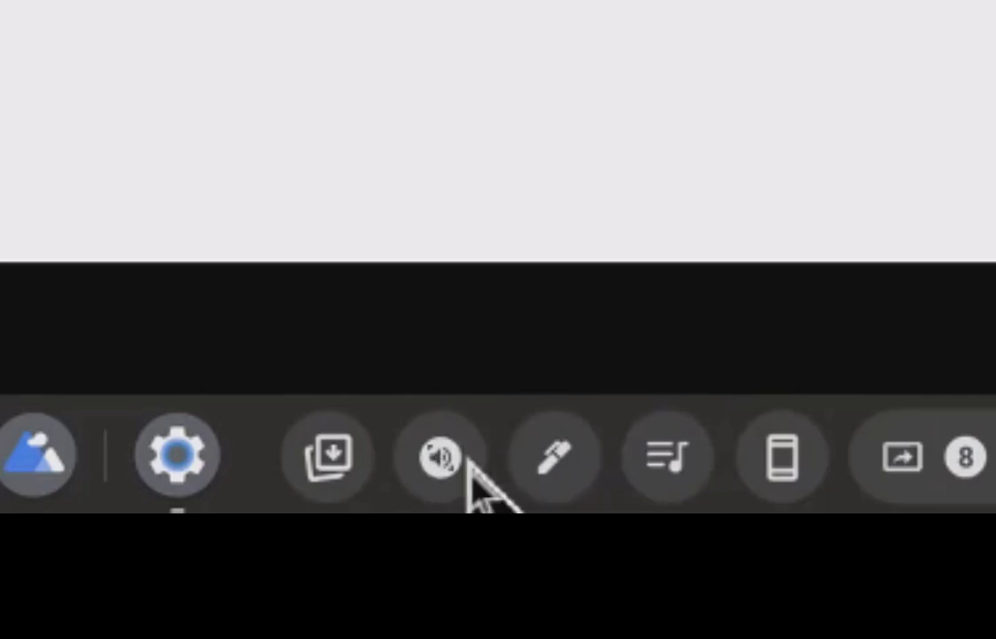
pyautogui.click(441, 456)
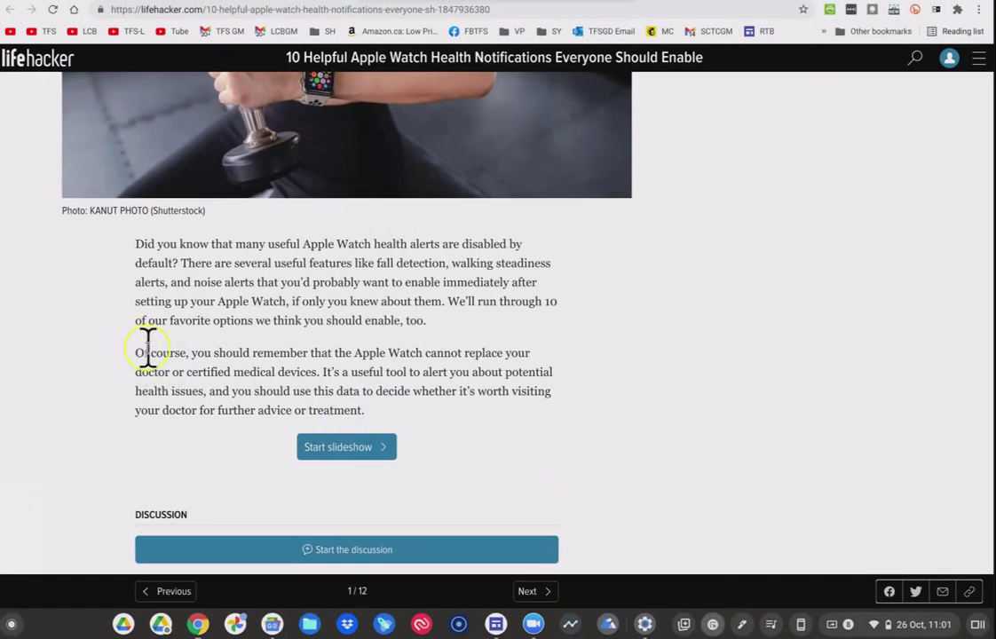
# Draw a Select to Speak box around the full 'Of course' paragraph to hear it read to the end.
pyautogui.moveTo(140, 348); pyautogui.dragTo(608, 424)
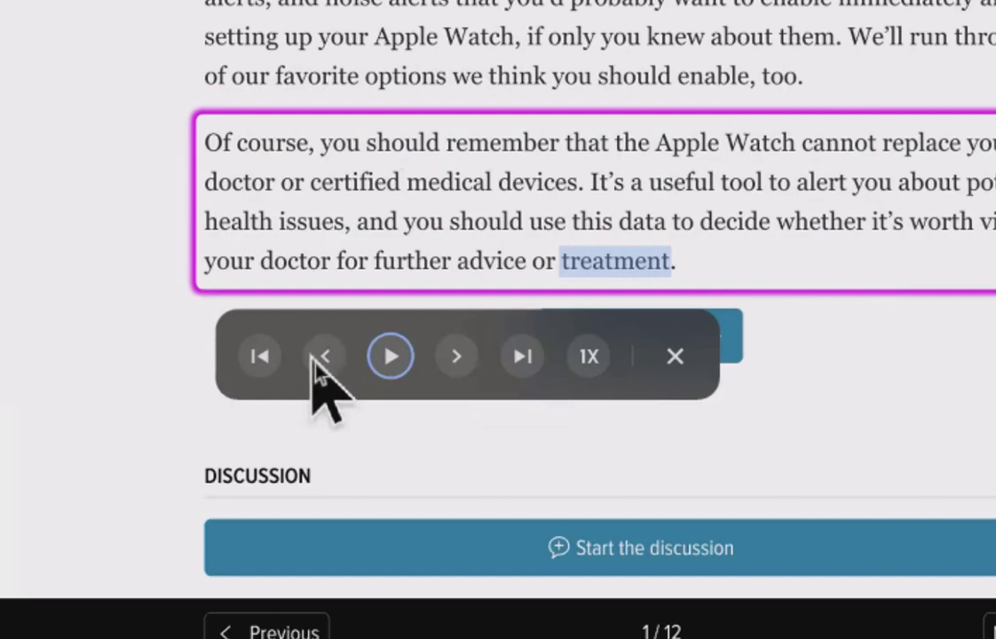
# Change the Select to Speak reading speed from 1X to 1.5x.
pyautogui.click(590, 360)
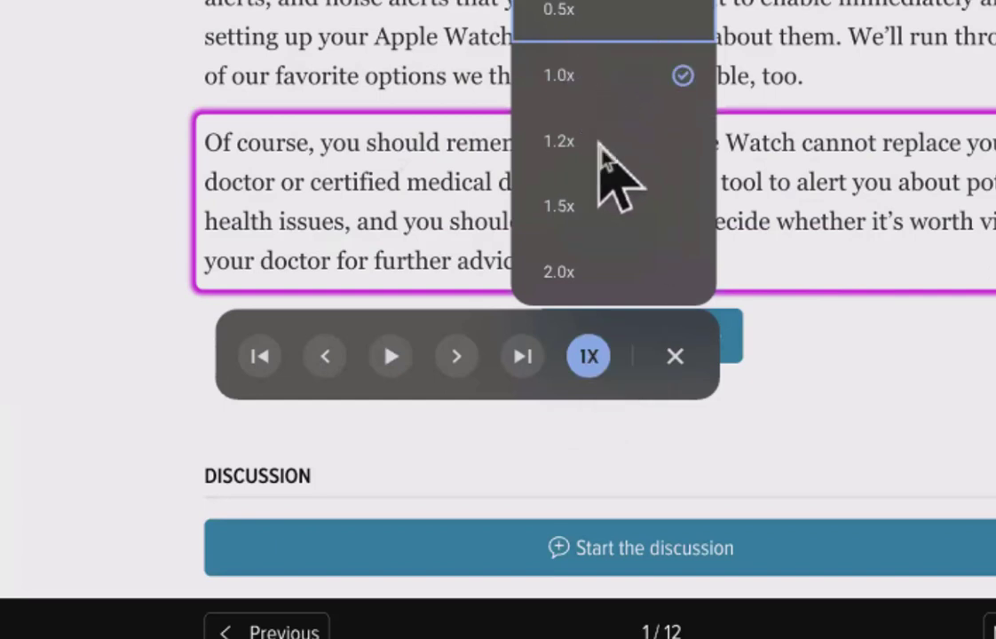
pyautogui.click(566, 212)
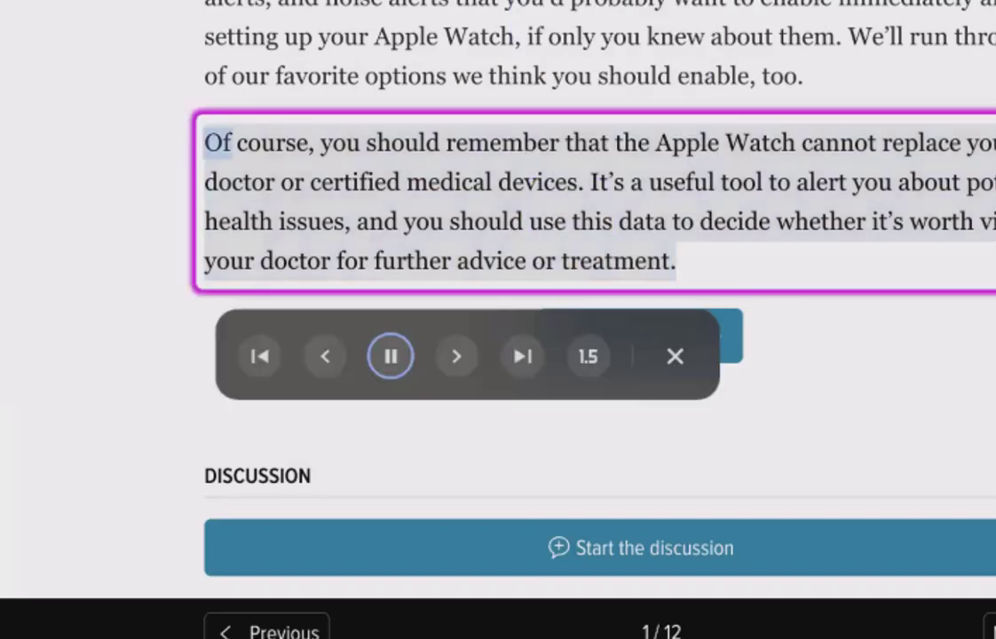